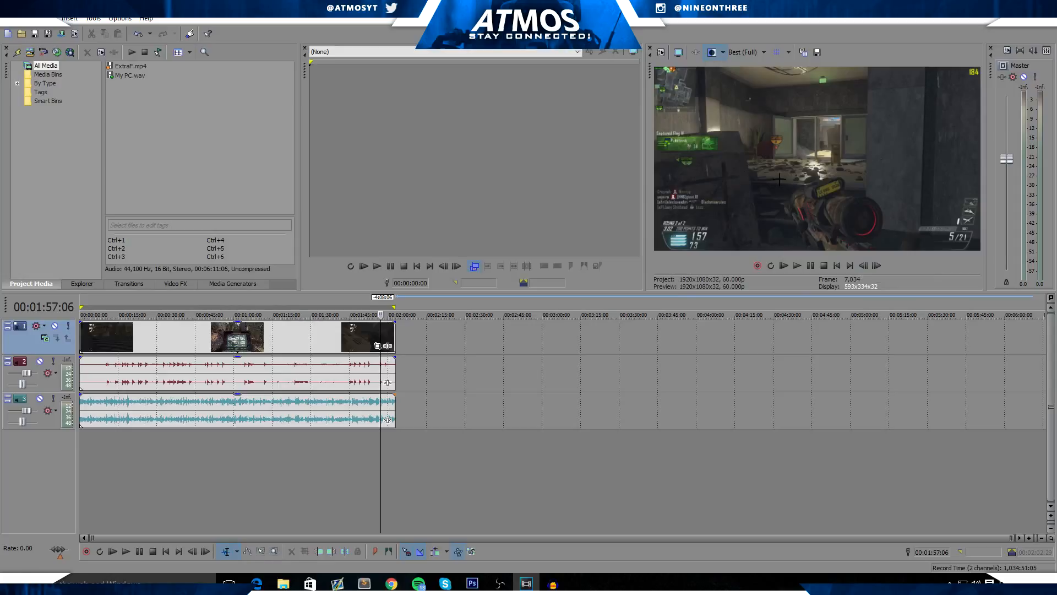
left_click(408, 470)
left_click(161, 345)
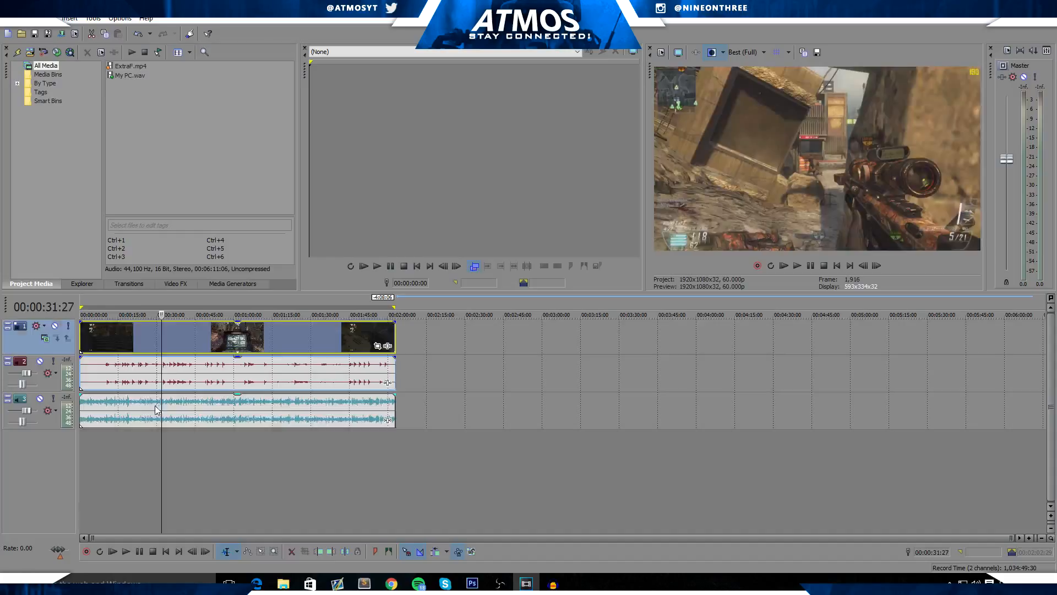
left_click(155, 411)
left_click(137, 66)
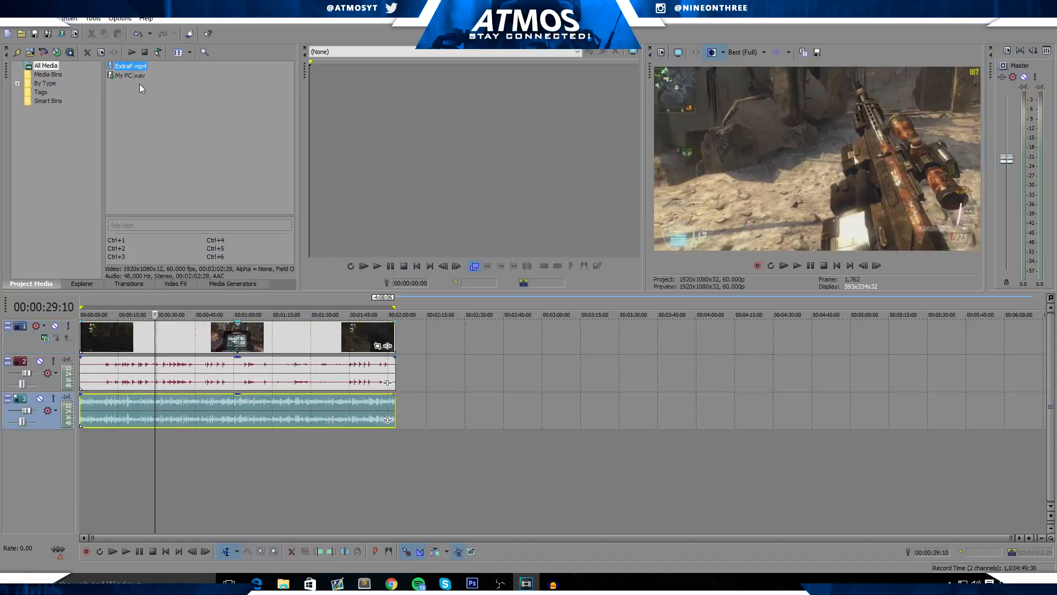
left_click(177, 121)
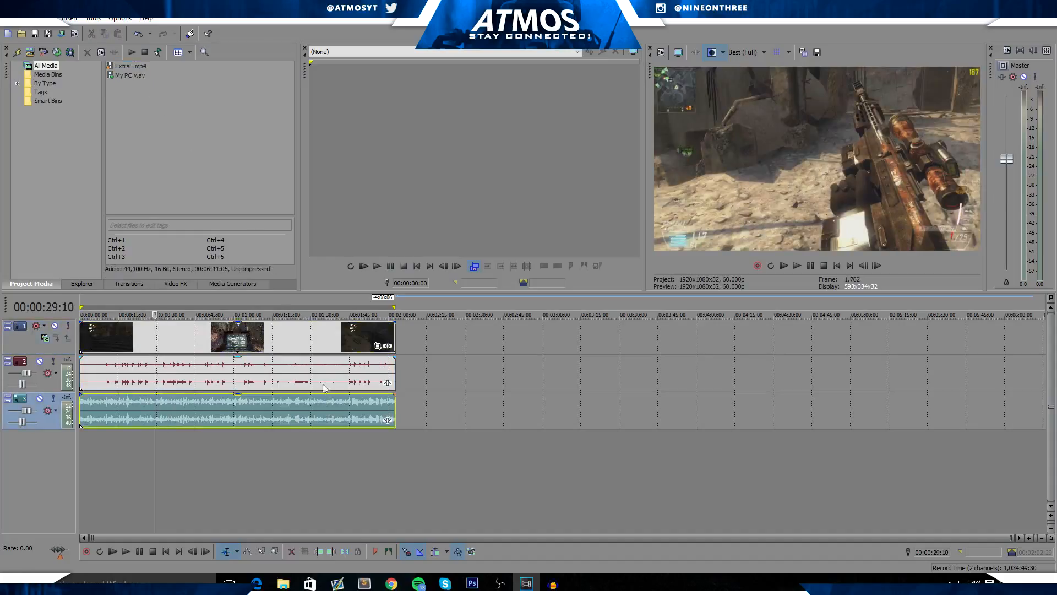
Select the timeline range covering all the clips, from their end back to the project start
left_click_drag(399, 466, 80, 475)
left_click(377, 477)
left_click_drag(408, 477, 80, 474)
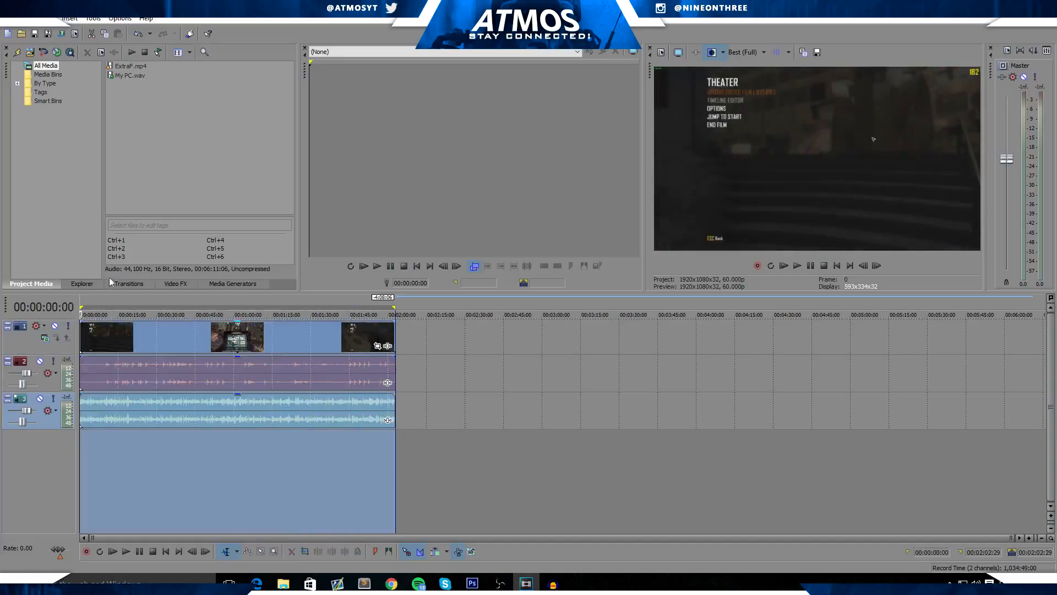
Open the Render As settings for the project and select the favorite Youtube HD template
left_click(8, 18)
left_click(50, 103)
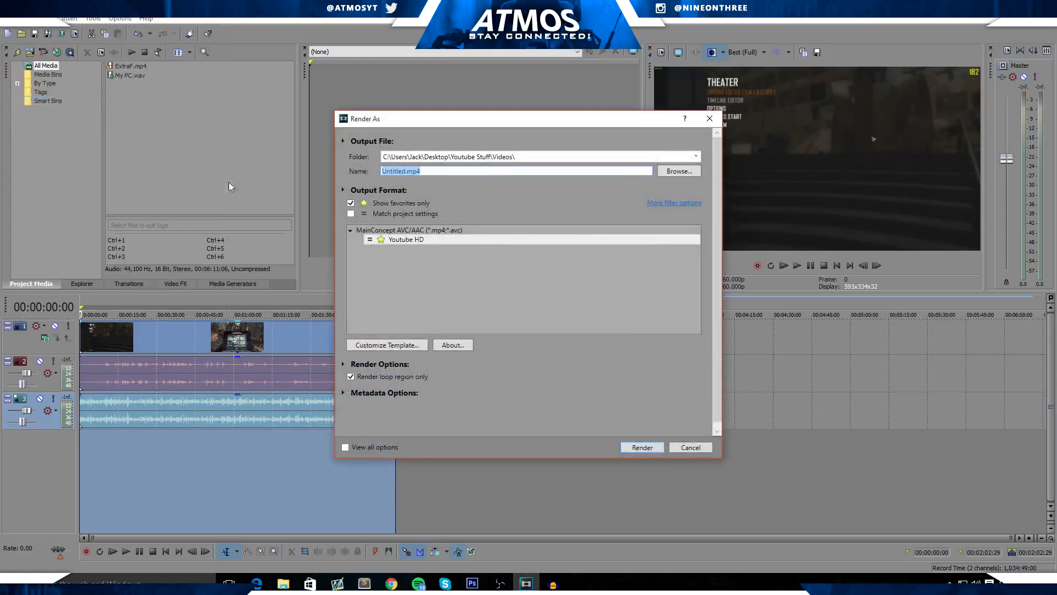
left_click(396, 242)
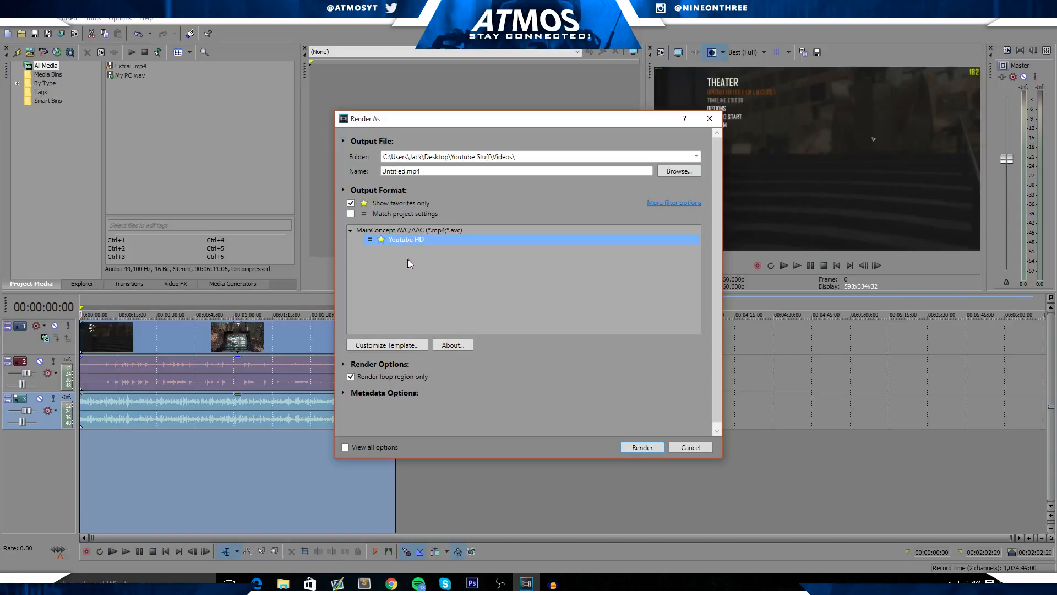
List all render templates and inspect the custom settings of the MainConcept AVC/AAC template Internet HD 1080p
left_click(351, 203)
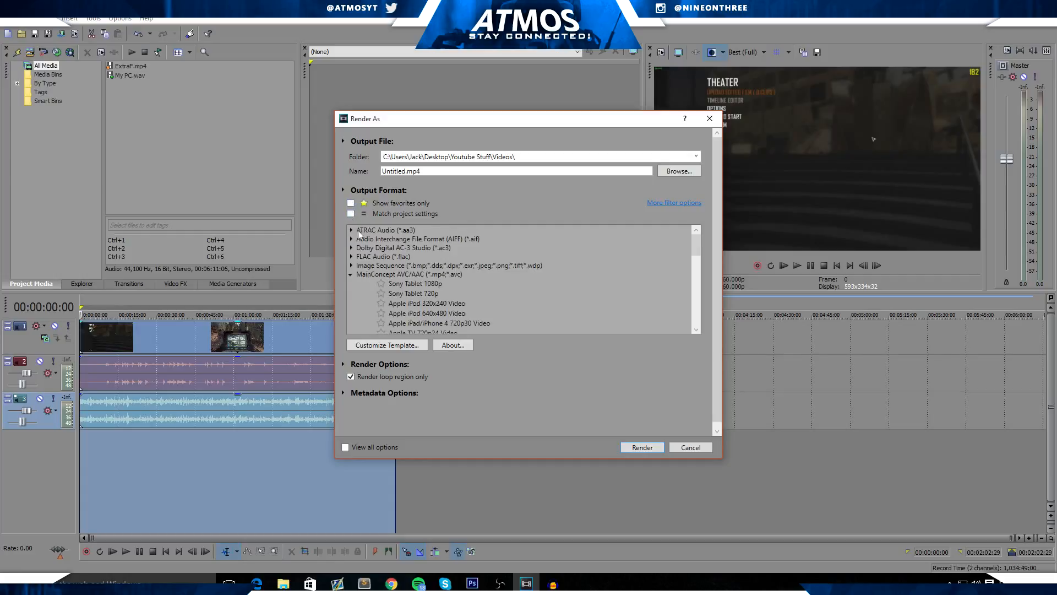
left_click(351, 274)
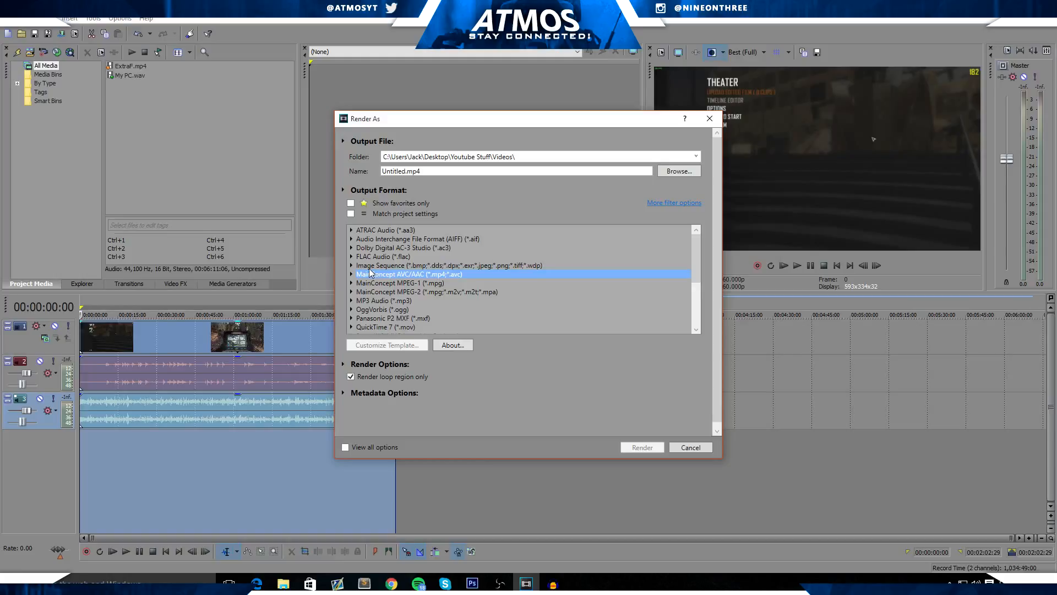
left_click(352, 275)
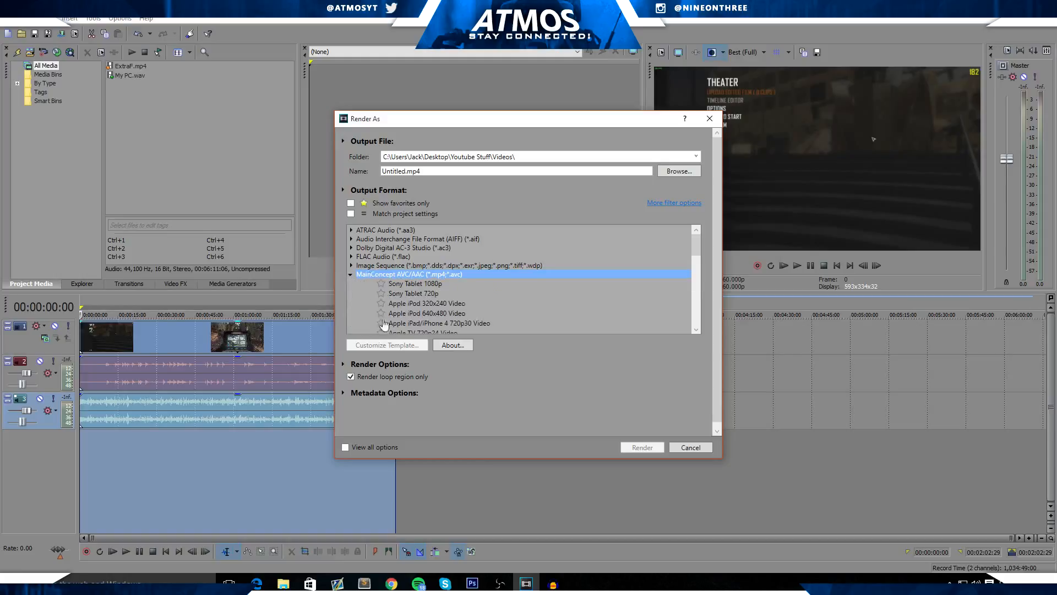
scroll(428, 297, "down", 5)
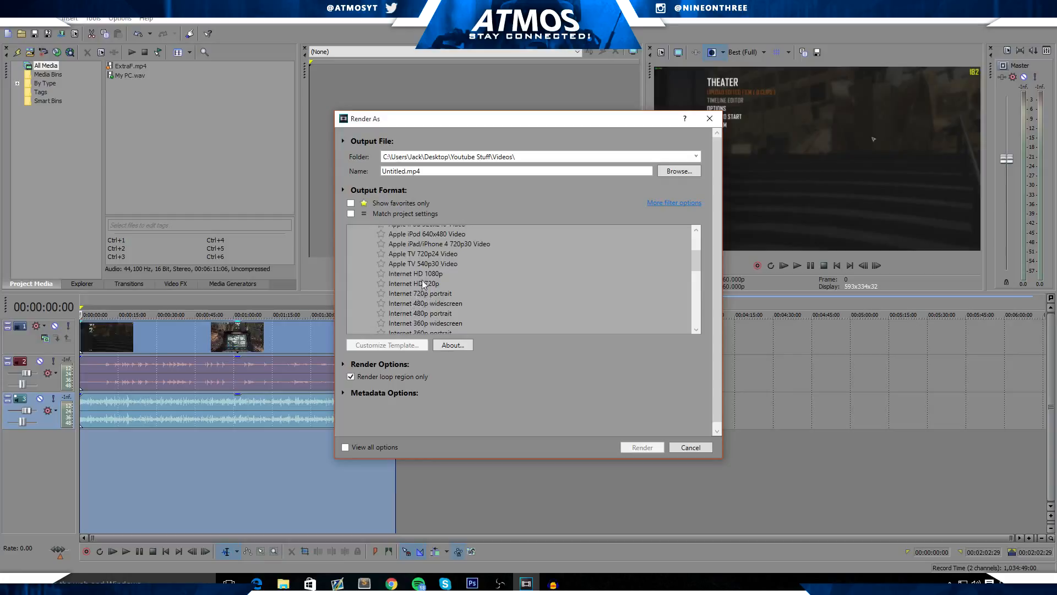
left_click(414, 274)
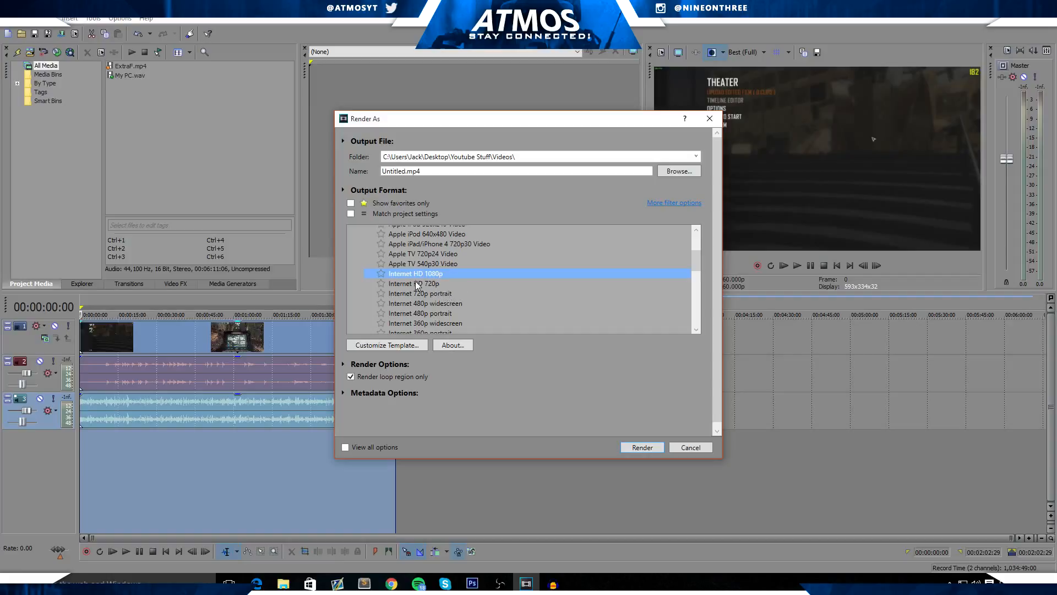
left_click(410, 344)
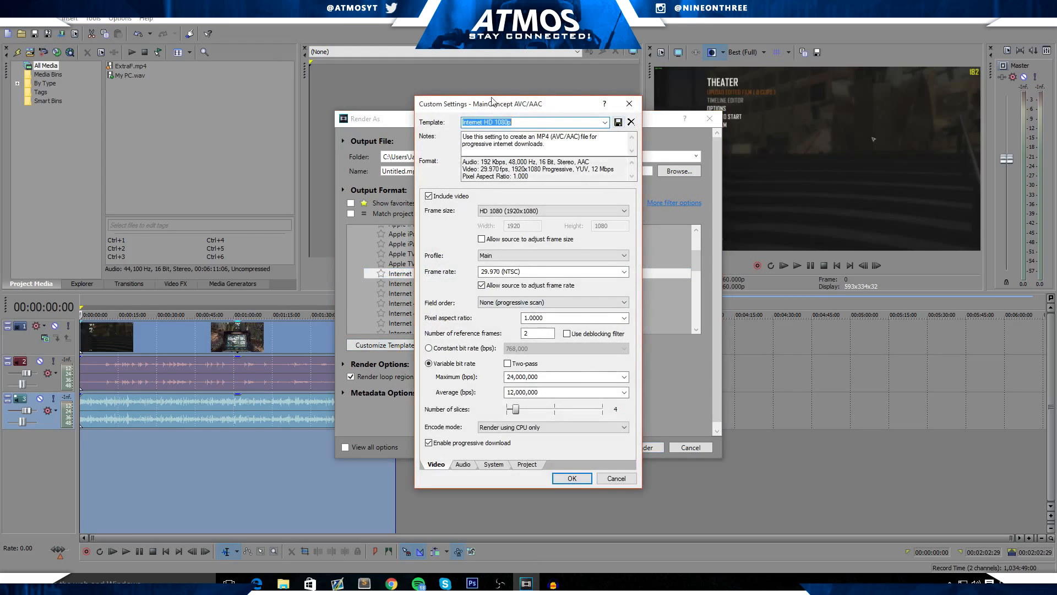
left_click(629, 104)
Select the Youtube HD template under MainConcept AVC/AAC and open its custom settings
scroll(696, 328, "down", 10)
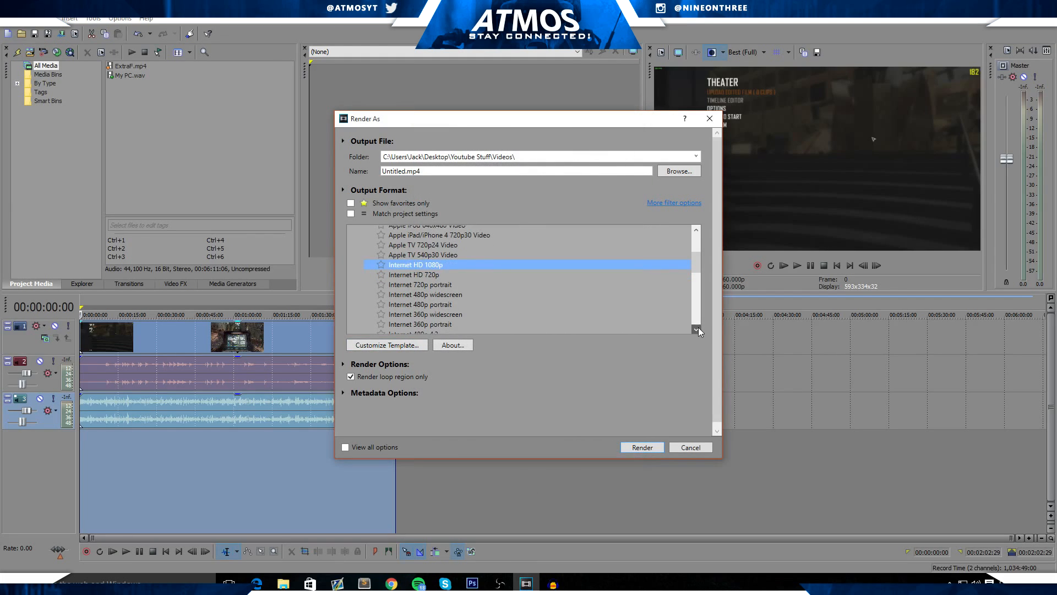
left_click(486, 287)
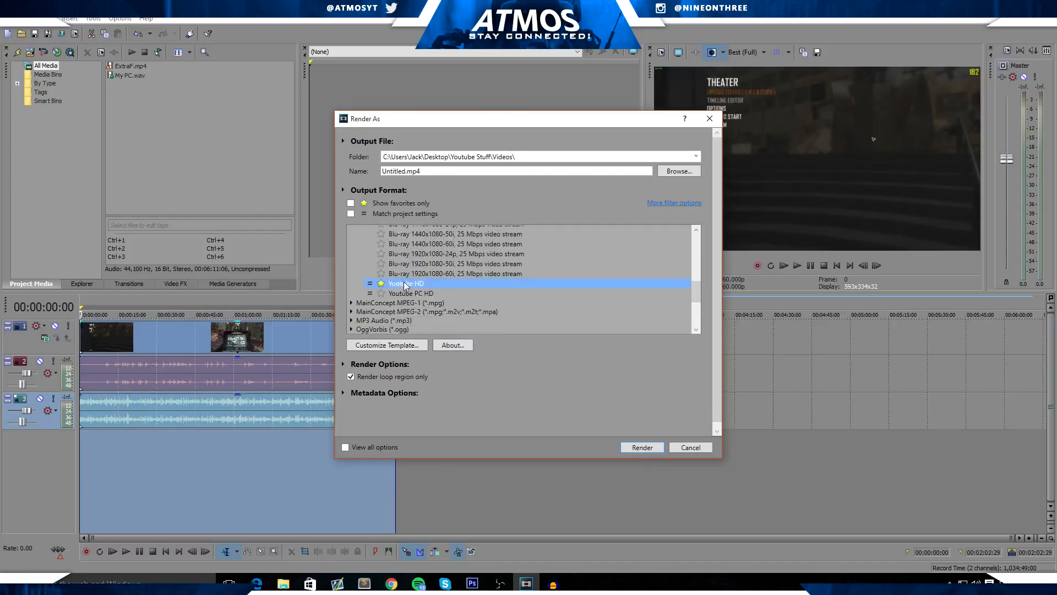
left_click(387, 345)
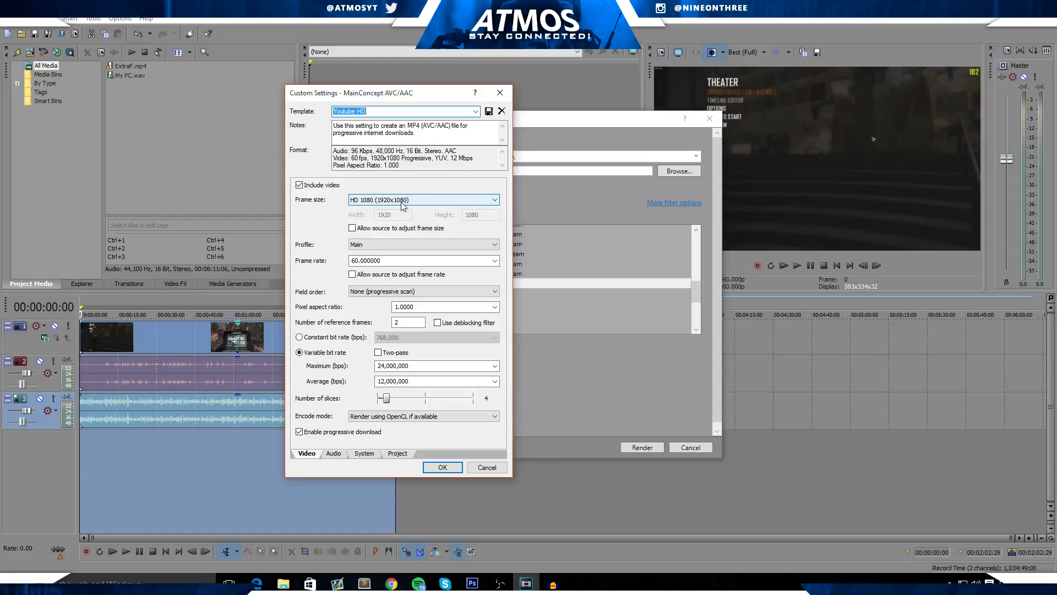
Review the profile and pixel aspect ratio options of the Youtube HD template
left_click(418, 246)
left_click(411, 248)
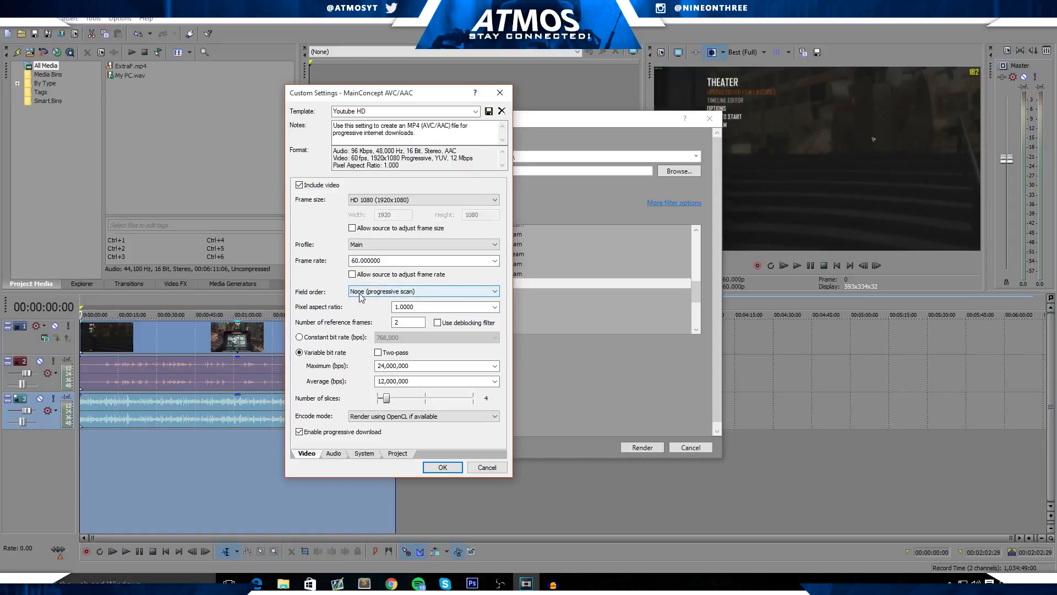
left_click(495, 308)
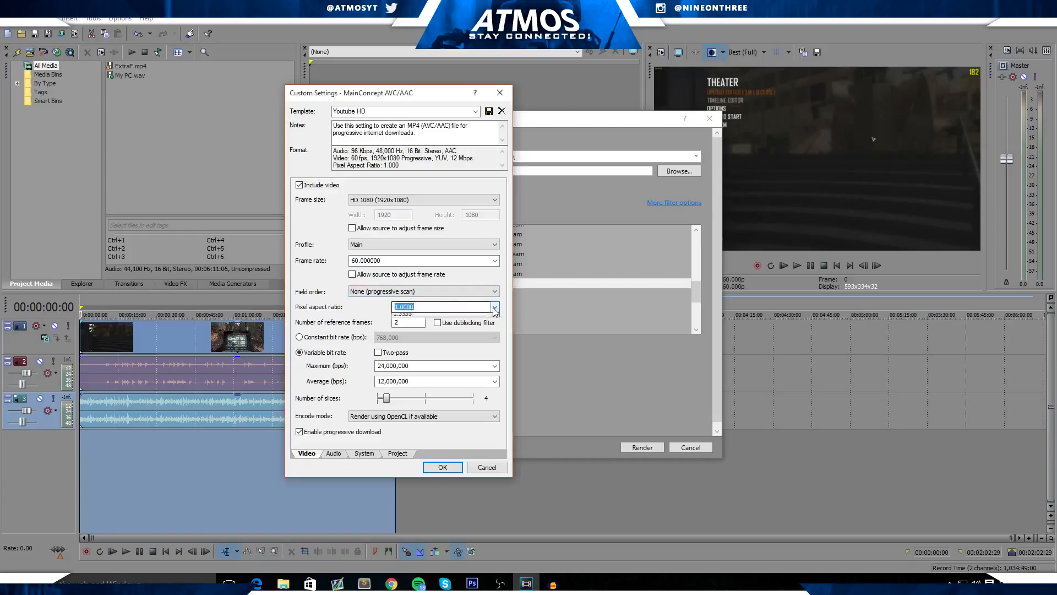
left_click(407, 317)
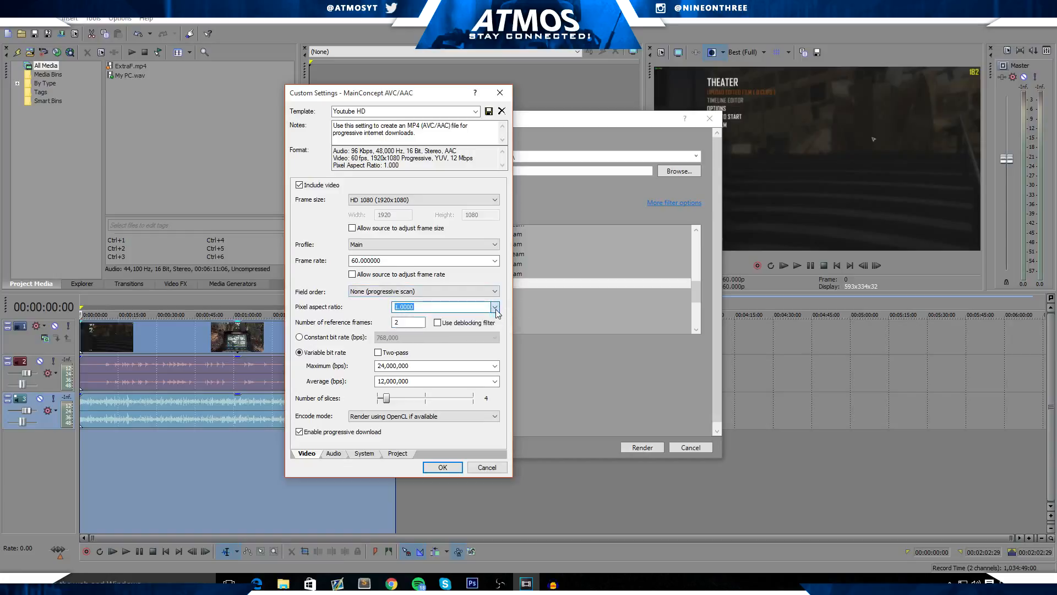
left_click(431, 308)
Try constant bit rates of 14,000,000 and 20,000,000 bps, and return the template to variable bit rate
left_click(299, 337)
left_click(419, 337)
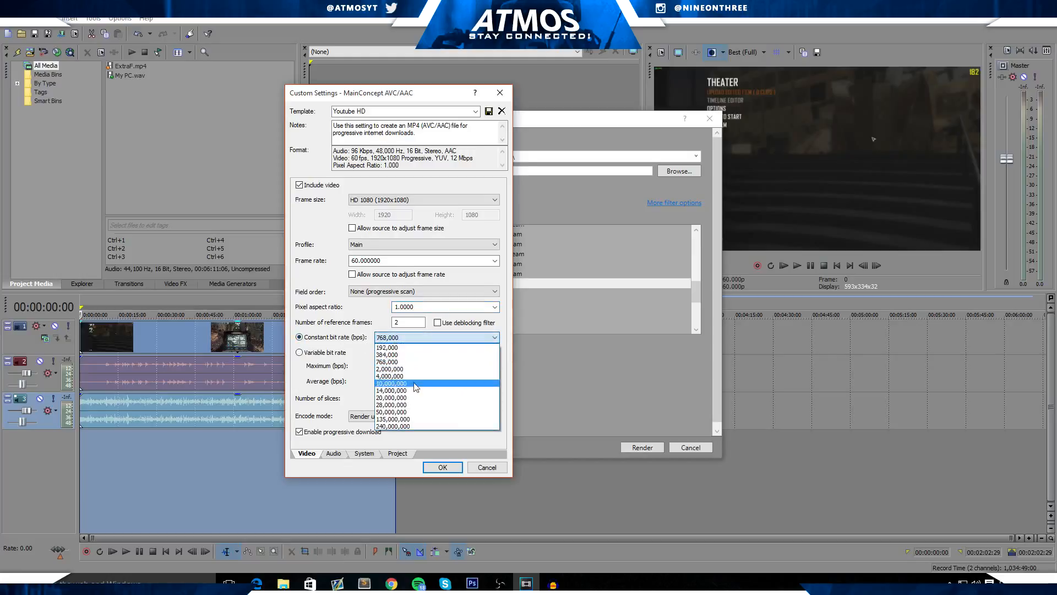
left_click(407, 391)
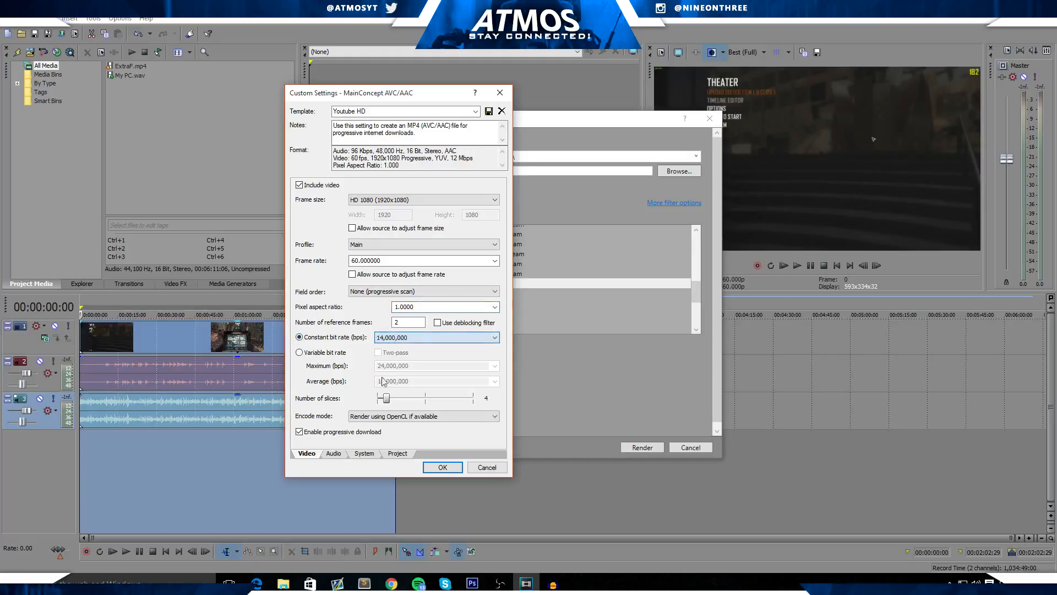
left_click(410, 339)
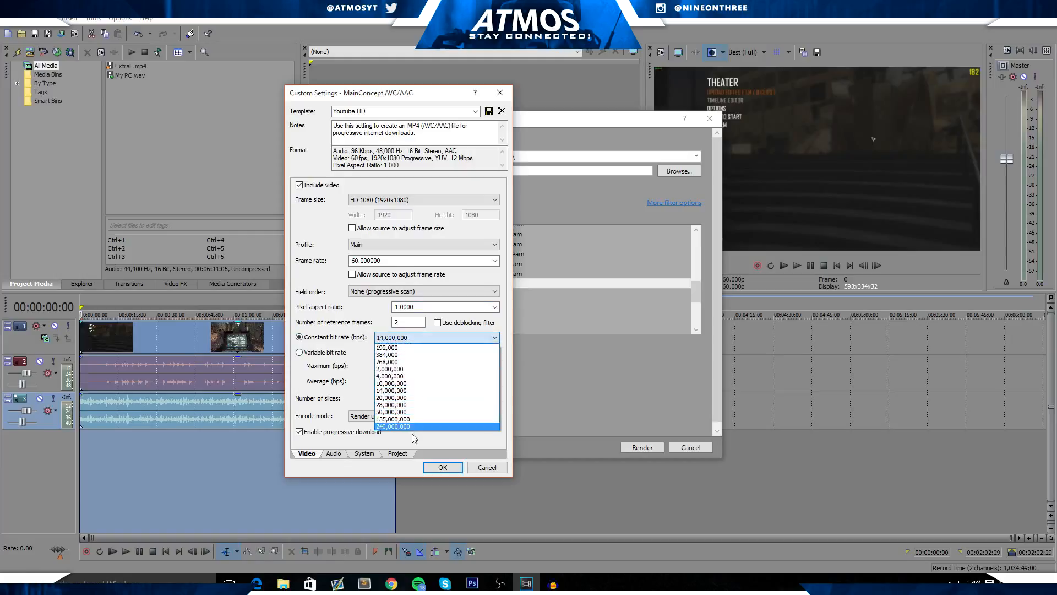
left_click(410, 339)
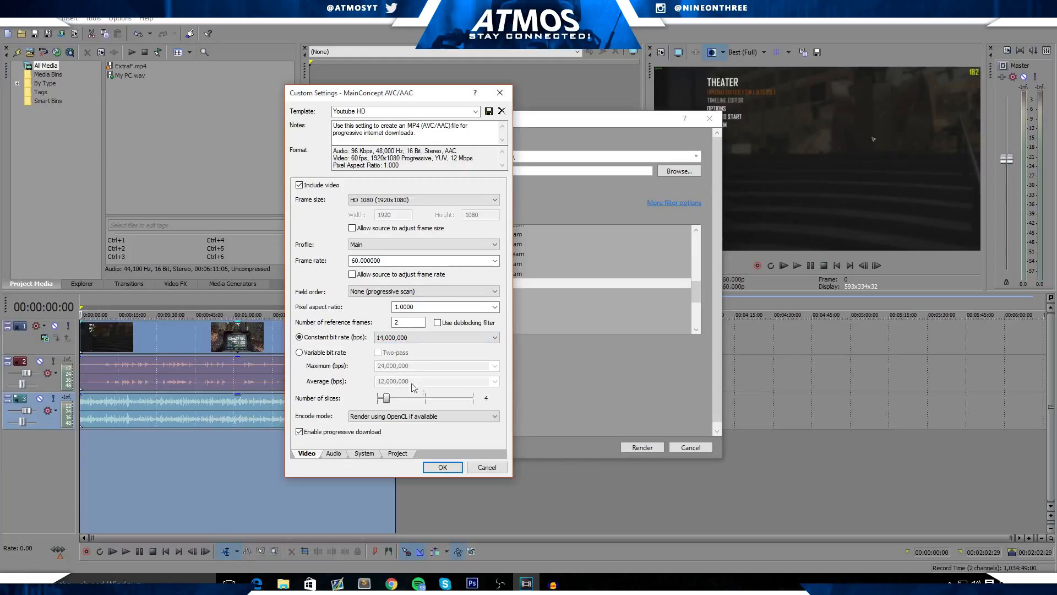
left_click(410, 338)
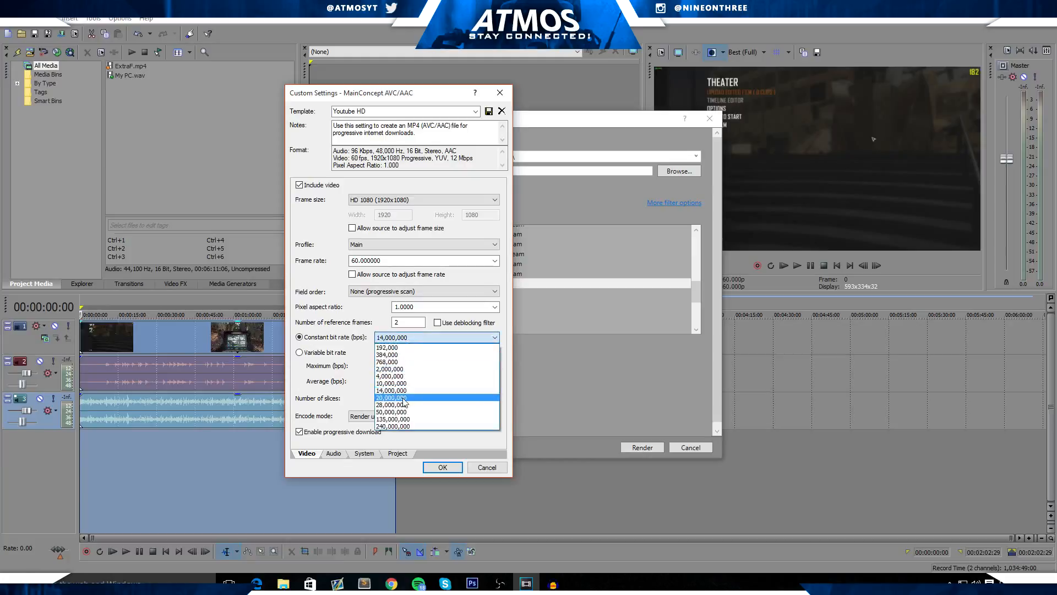
left_click(403, 398)
left_click(300, 353)
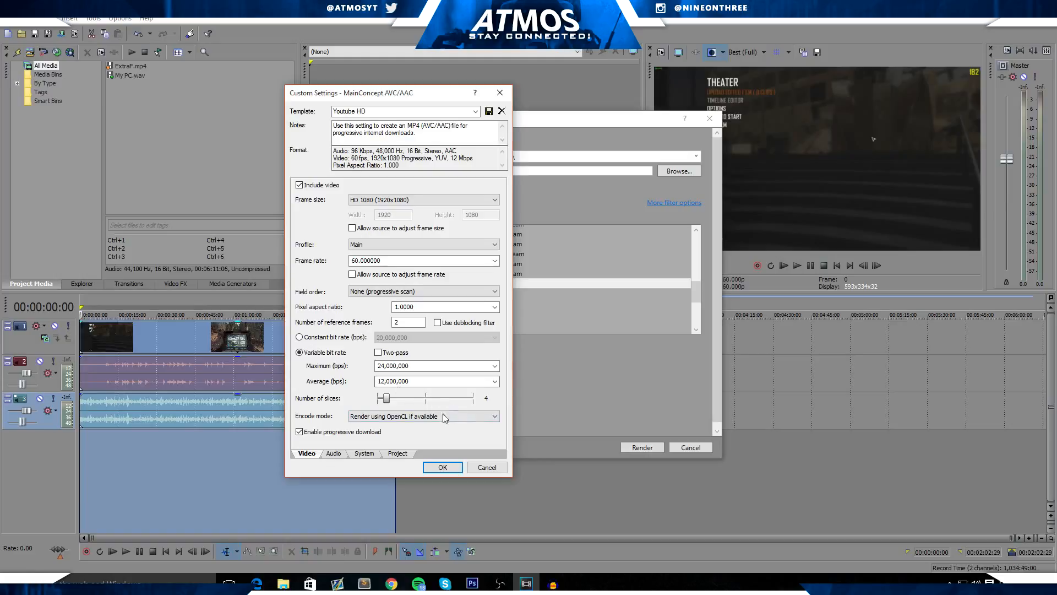
Try the encode mode Render using CPU only, and return to Render using OpenCL if available
left_click(408, 416)
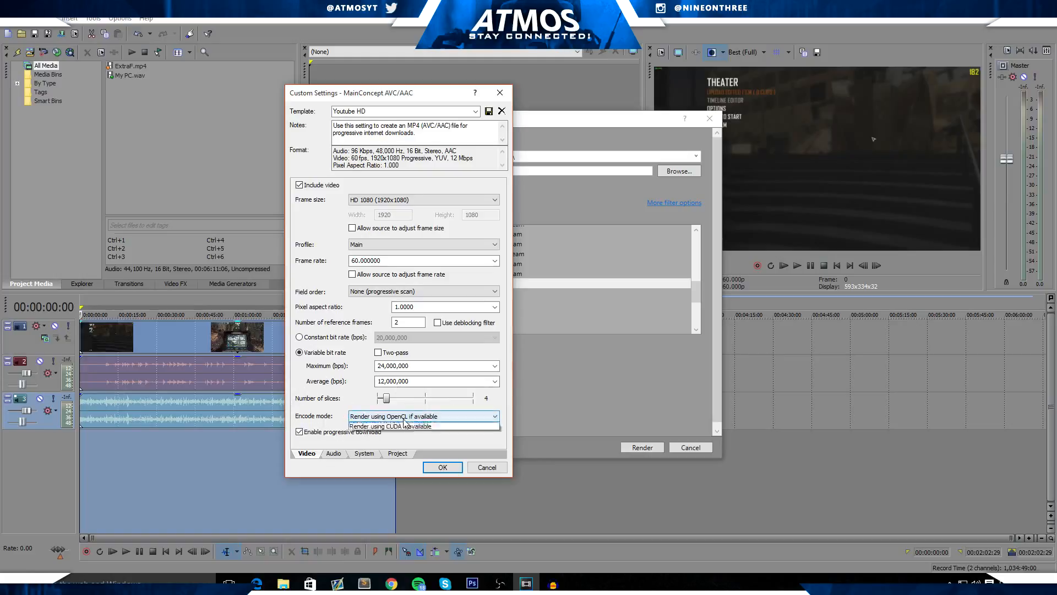
left_click(408, 426)
left_click(428, 417)
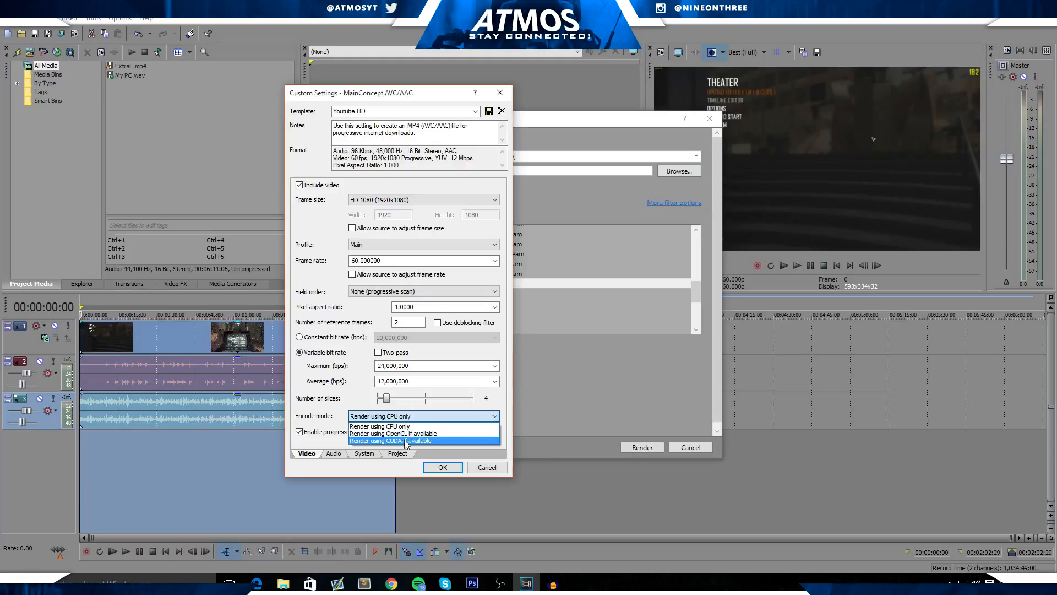
left_click(404, 434)
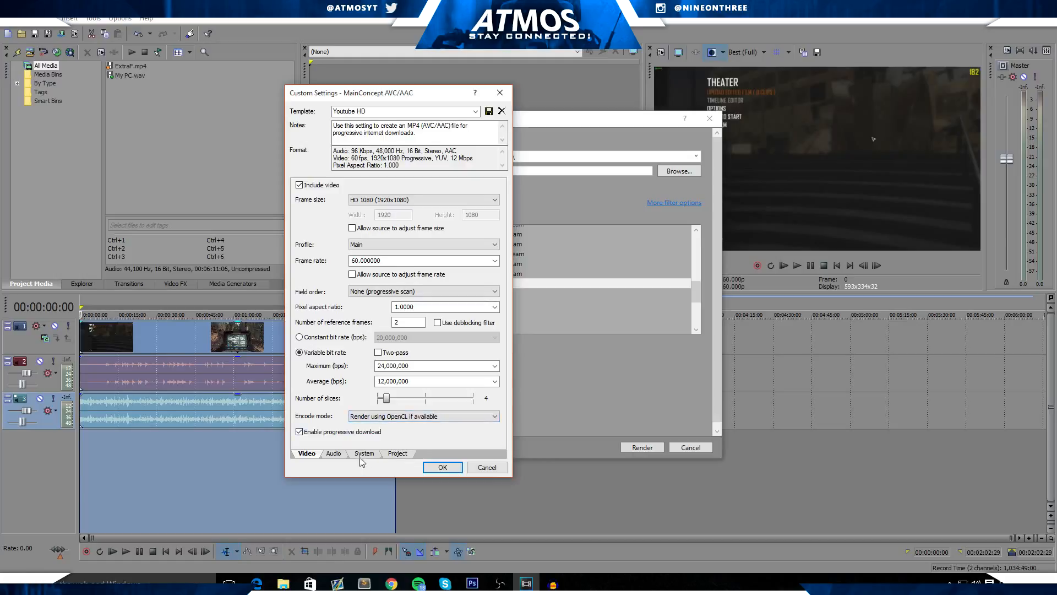
Run the GPU check for the encoder and review the template's encode mode
left_click(364, 453)
left_click(313, 454)
left_click(364, 453)
left_click(331, 220)
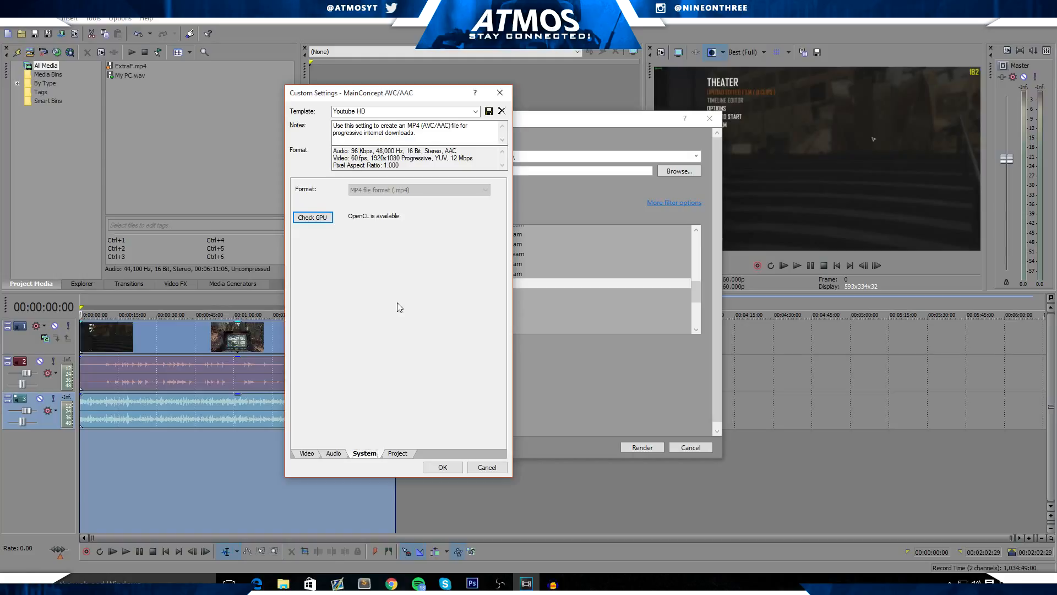
left_click(304, 453)
left_click(408, 420)
left_click(408, 418)
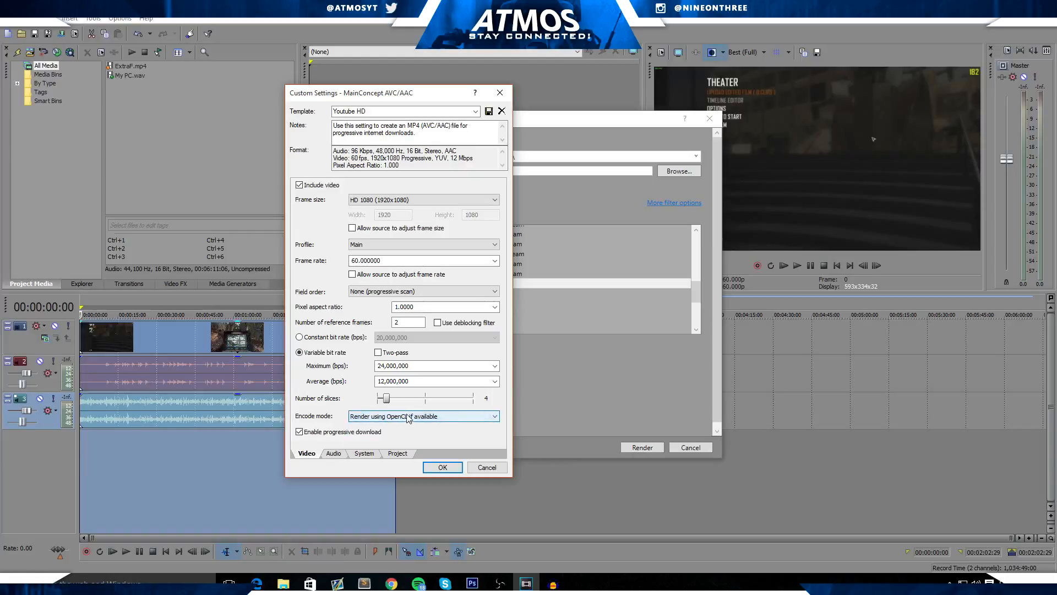
Accept the custom settings of the Youtube HD template and return to the list of render templates
left_click_drag(452, 99, 463, 97)
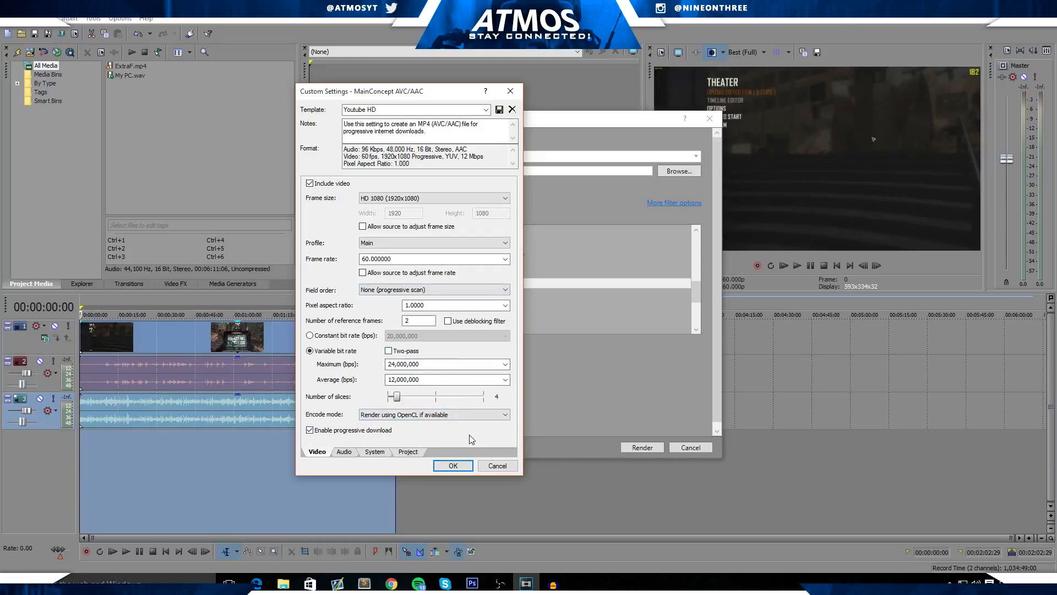
left_click(453, 465)
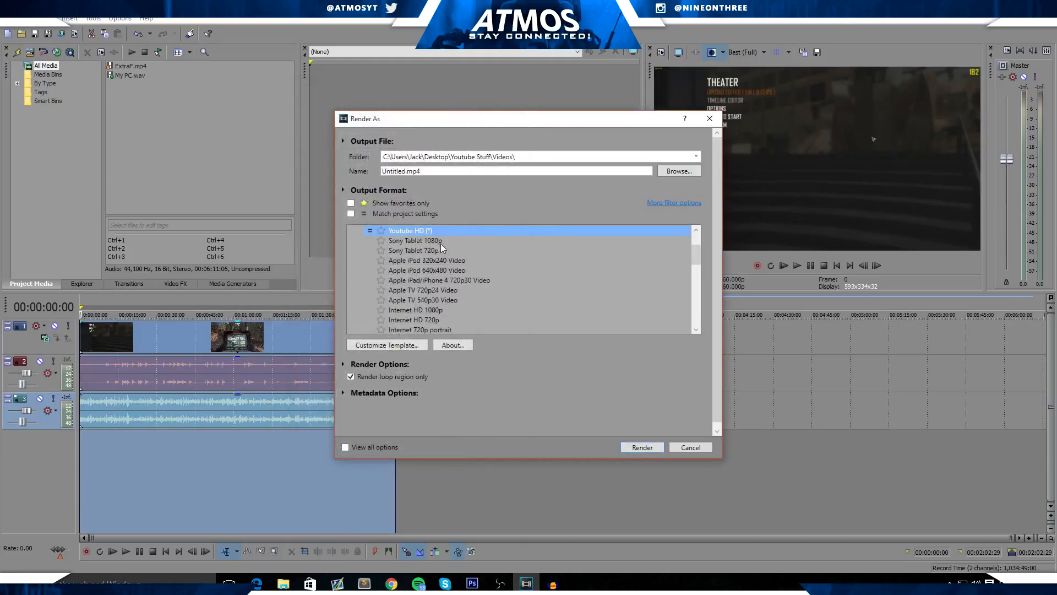
scroll(446, 245, "up", 2)
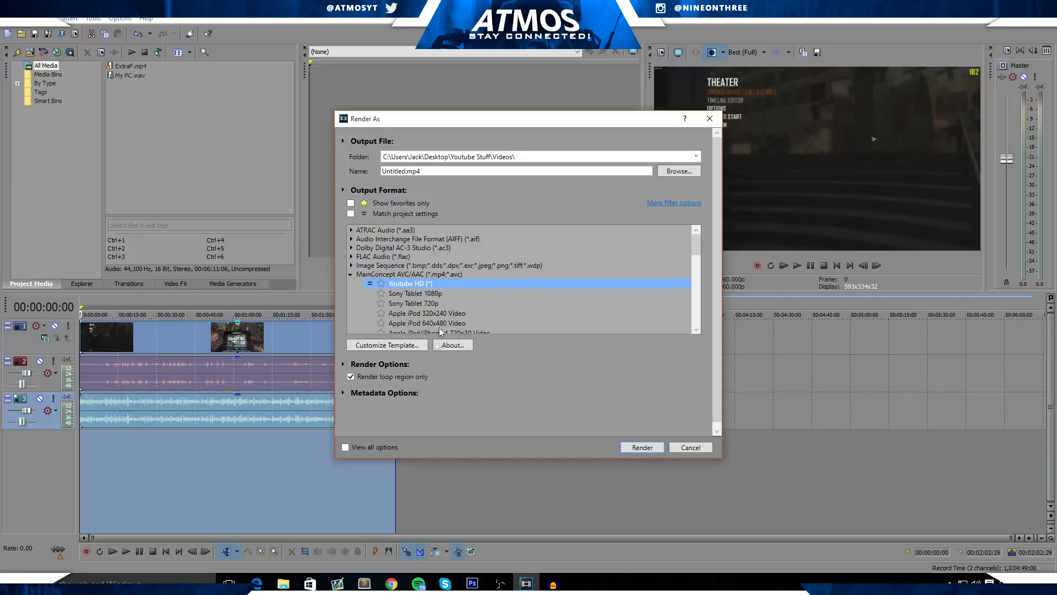
Limit the templates to favorites, select Youtube HD and start rendering the selected range to Untitled.mp4
left_click(351, 203)
left_click(412, 242)
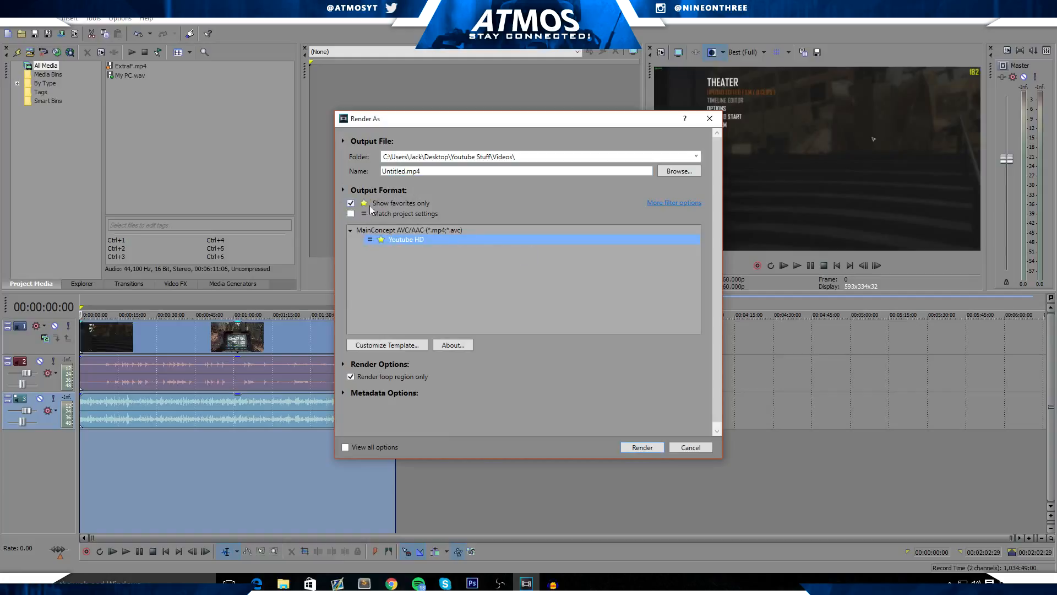
left_click(412, 242)
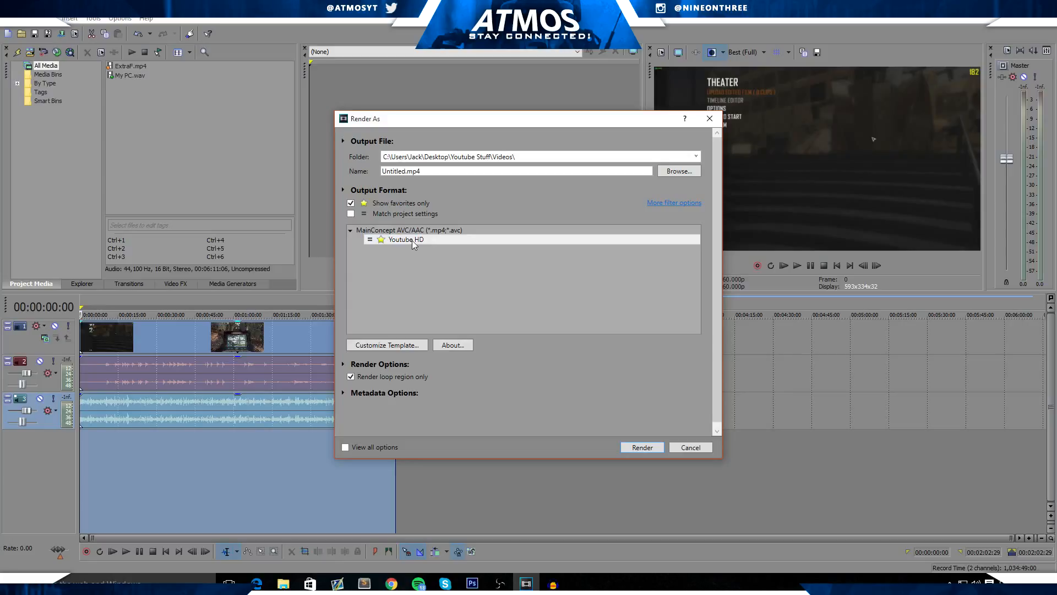
left_click(639, 447)
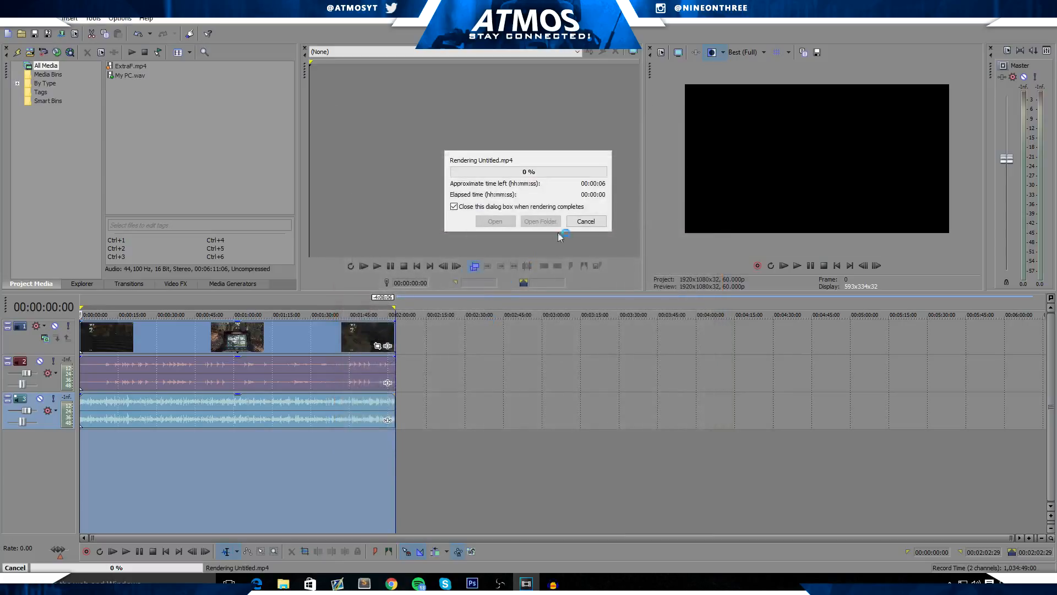